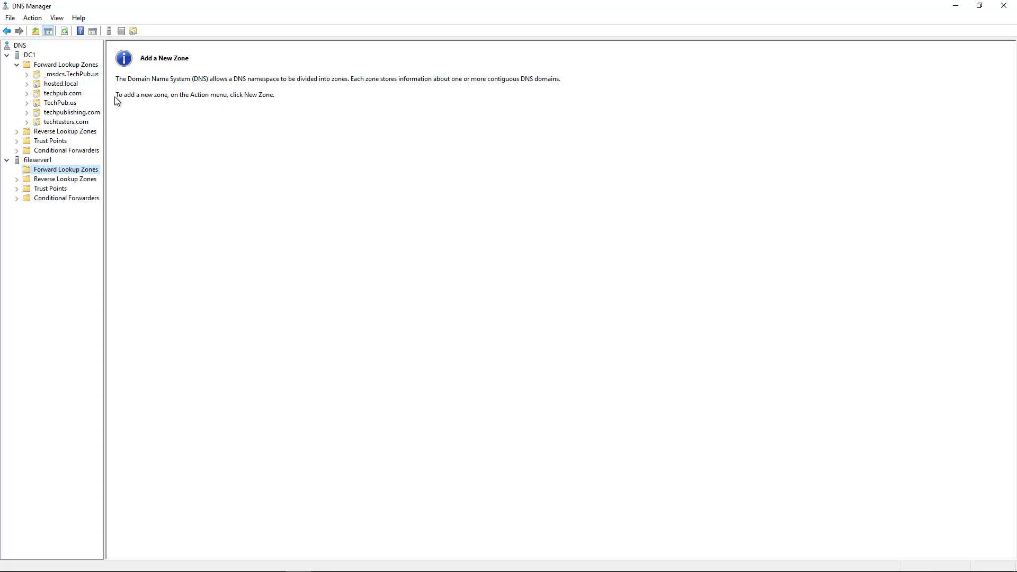
- Select DC1's techpublishing.com zone to view its SOA, NS and work (192.168.21.170) records
{"action": "left_click", "coordinate": [88, 113]}
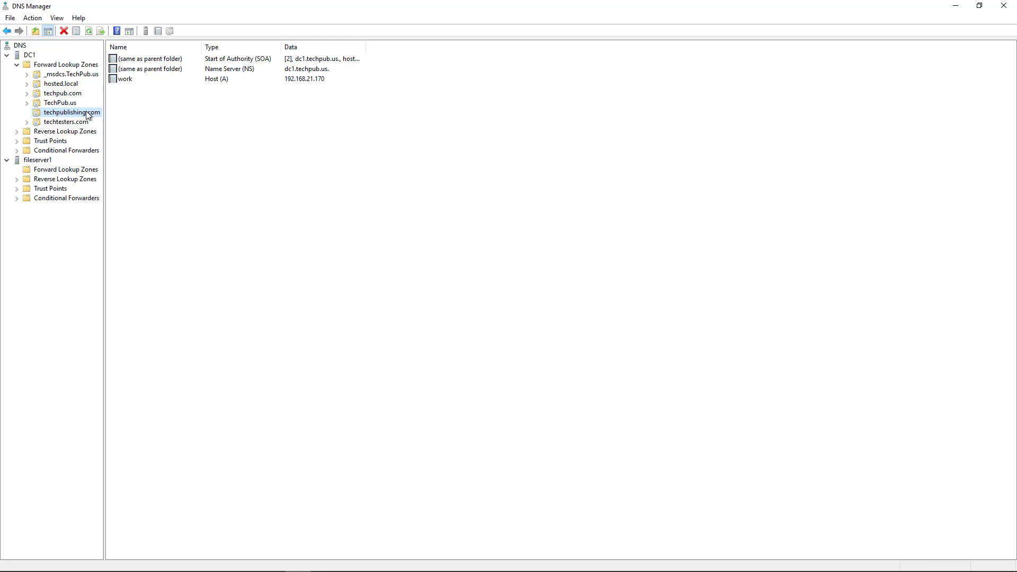
{"action": "right_click", "coordinate": [88, 115]}
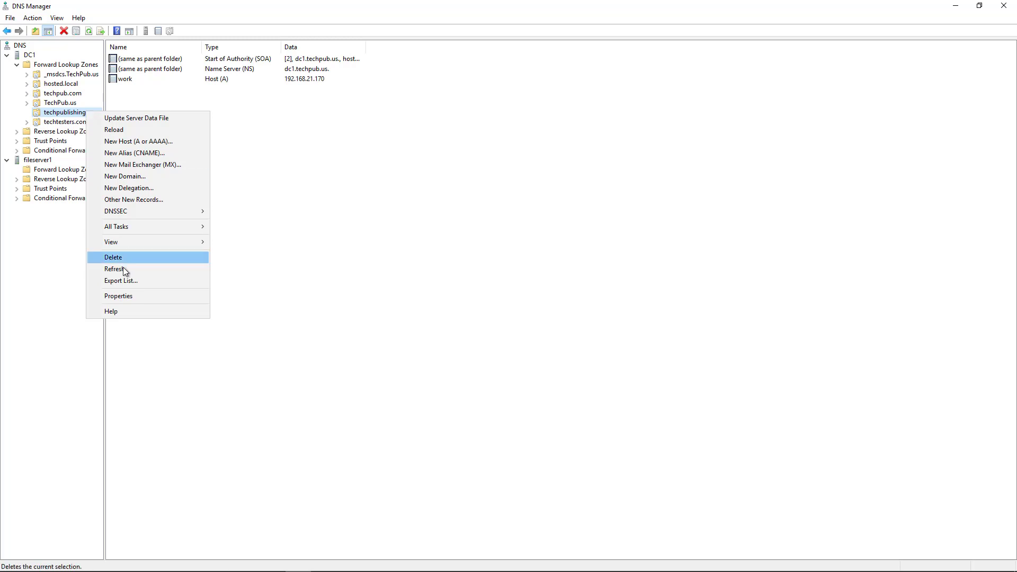
- In the zone's properties, allow zone transfers 'Only to the following servers'
{"action": "left_click", "coordinate": [122, 296]}
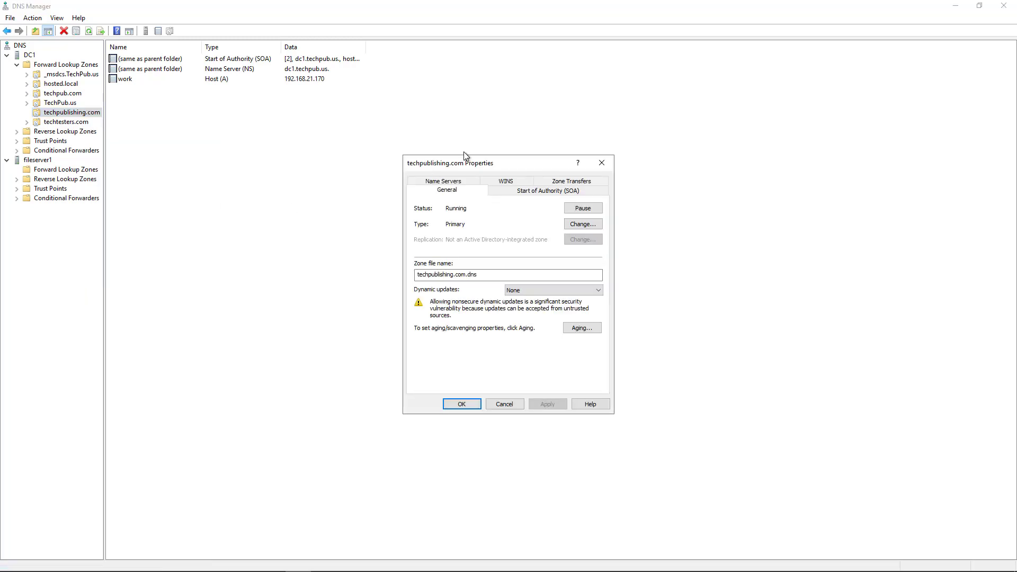
{"action": "left_click", "coordinate": [551, 182]}
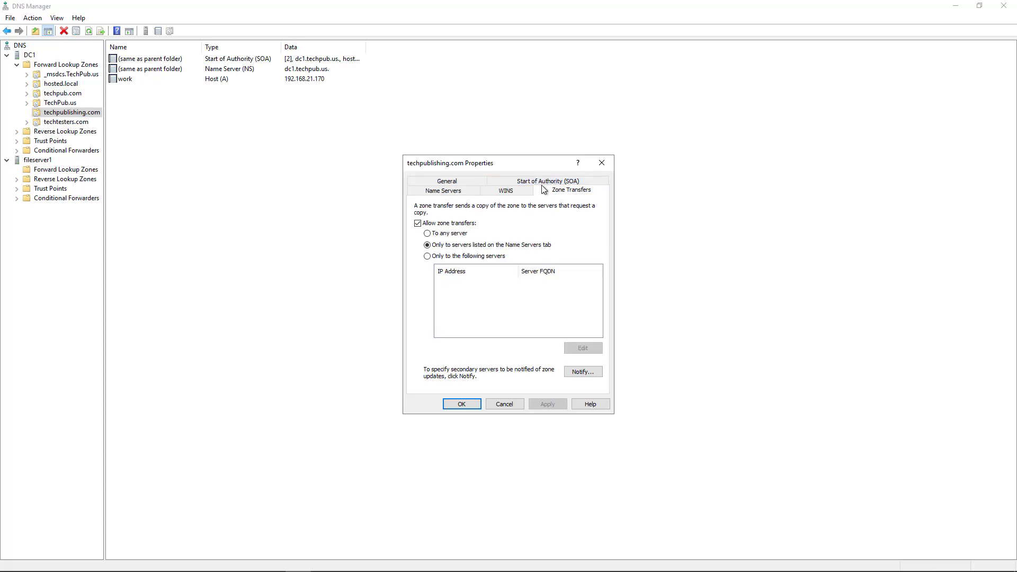
{"action": "left_click", "coordinate": [464, 238]}
{"action": "left_click", "coordinate": [466, 245]}
{"action": "left_click", "coordinate": [460, 191]}
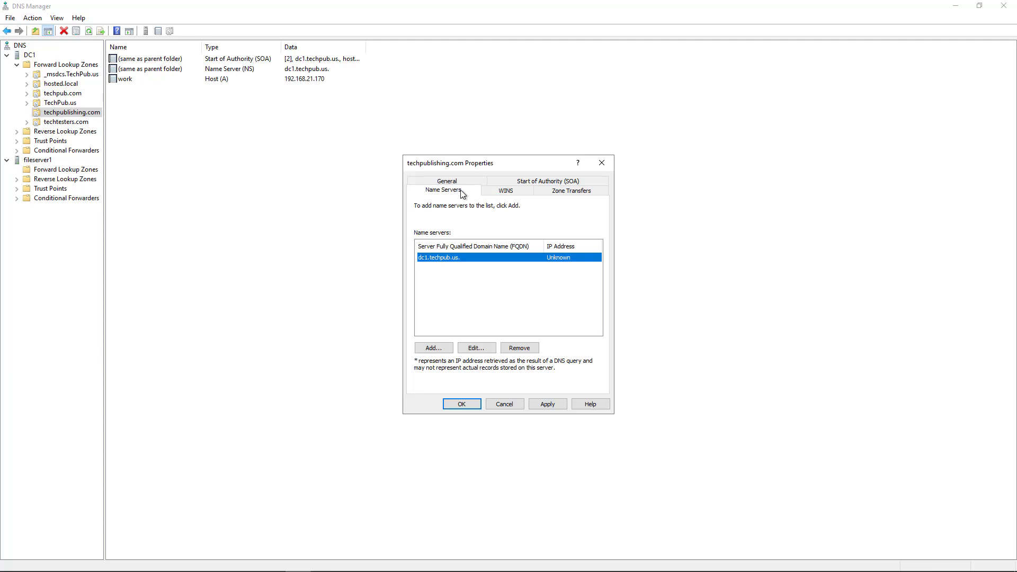
{"action": "left_click", "coordinate": [558, 193]}
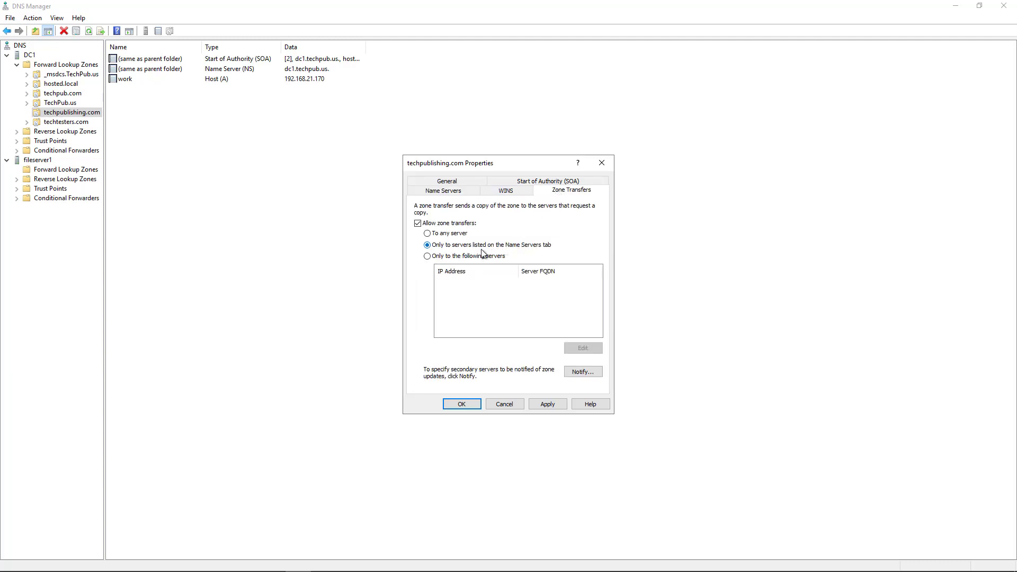
{"action": "left_click", "coordinate": [467, 256]}
- Add 192.168.21.114 as the allowed secondary server and apply the zone transfer settings
{"action": "left_click", "coordinate": [585, 348]}
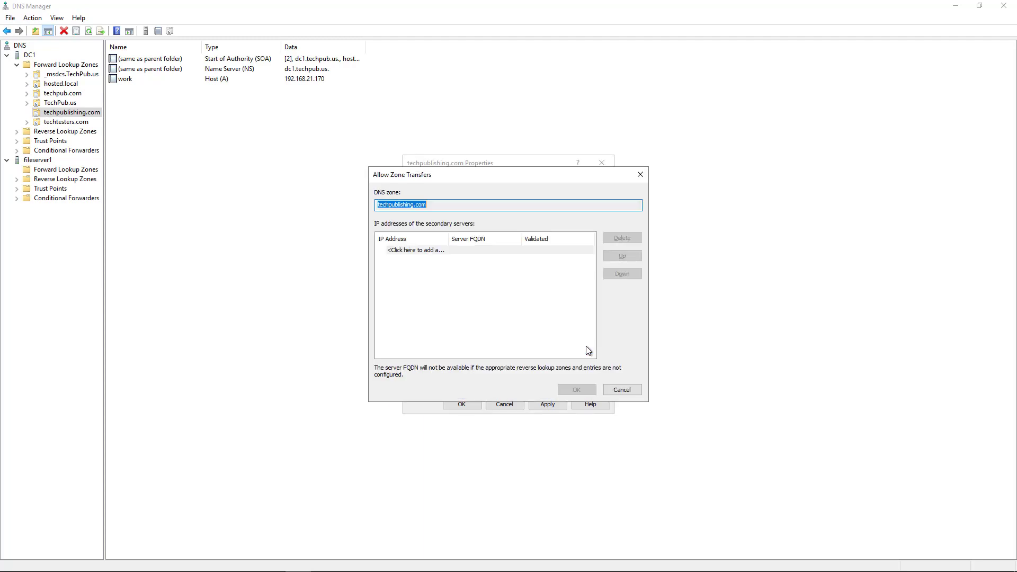
{"action": "left_click", "coordinate": [431, 252]}
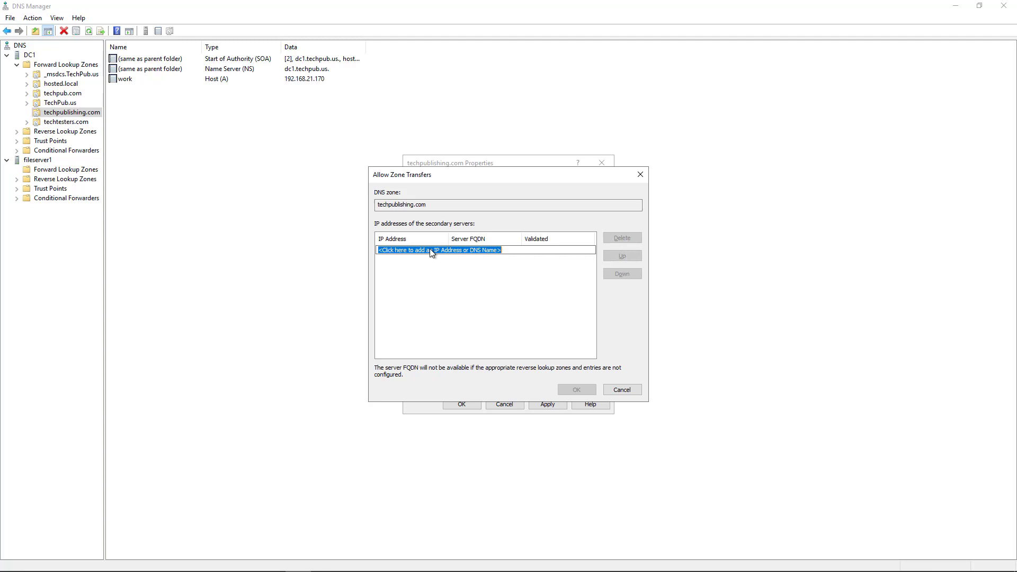
{"action": "type", "text": "192.168"}
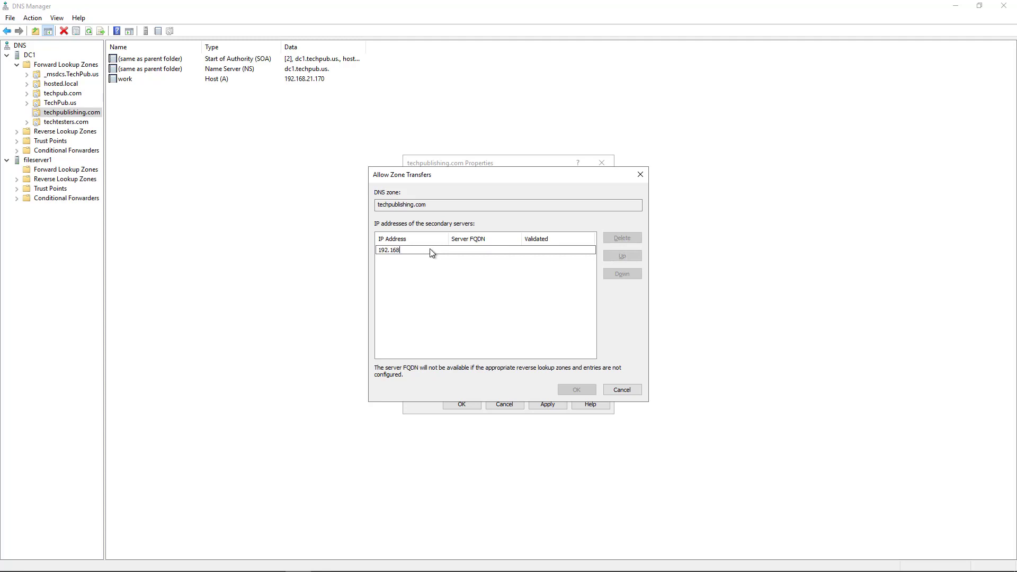
{"action": "type", "text": ".21.114"}
{"action": "key", "text": "Return"}
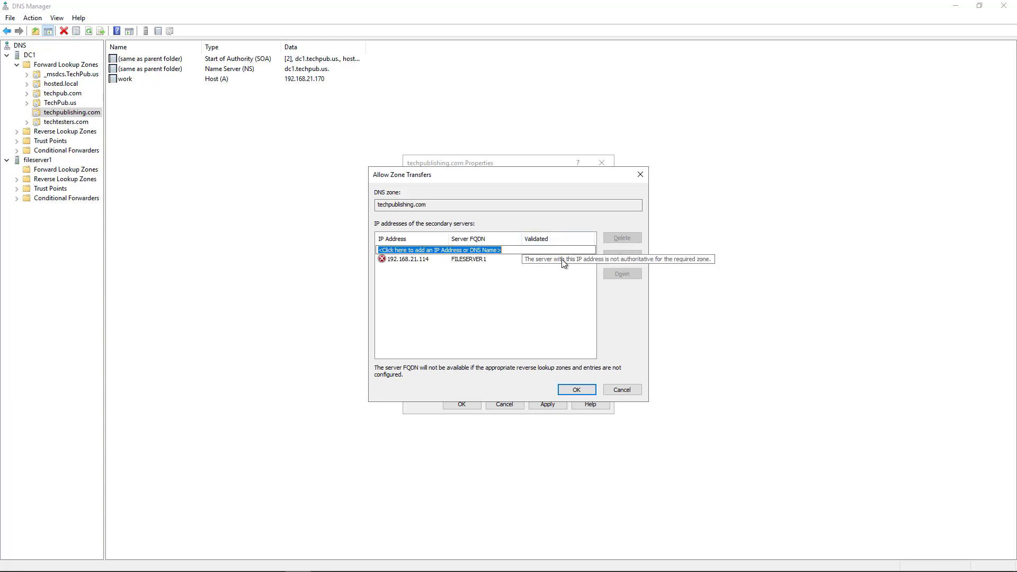
{"action": "left_click", "coordinate": [576, 390]}
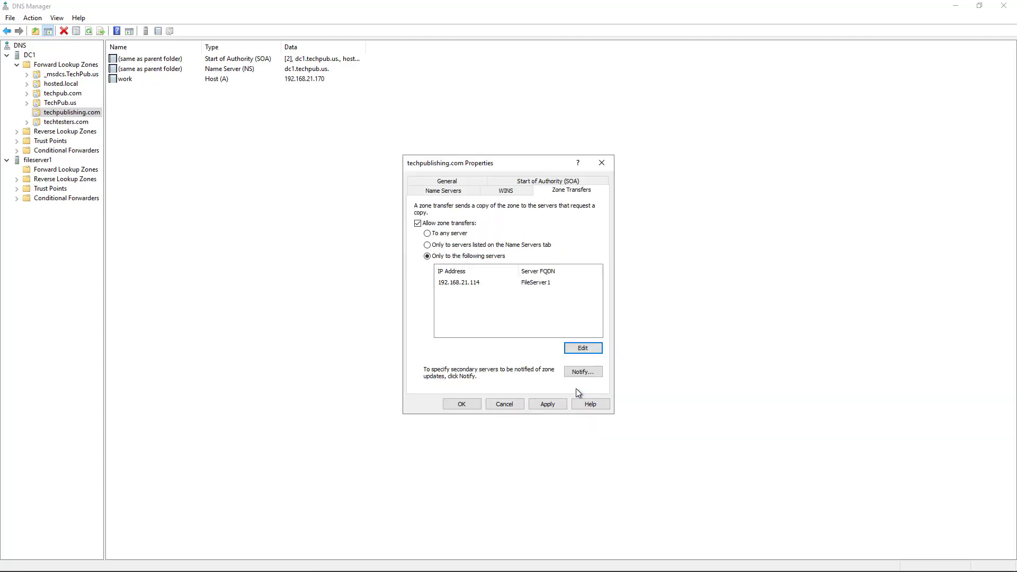
{"action": "left_click", "coordinate": [548, 404]}
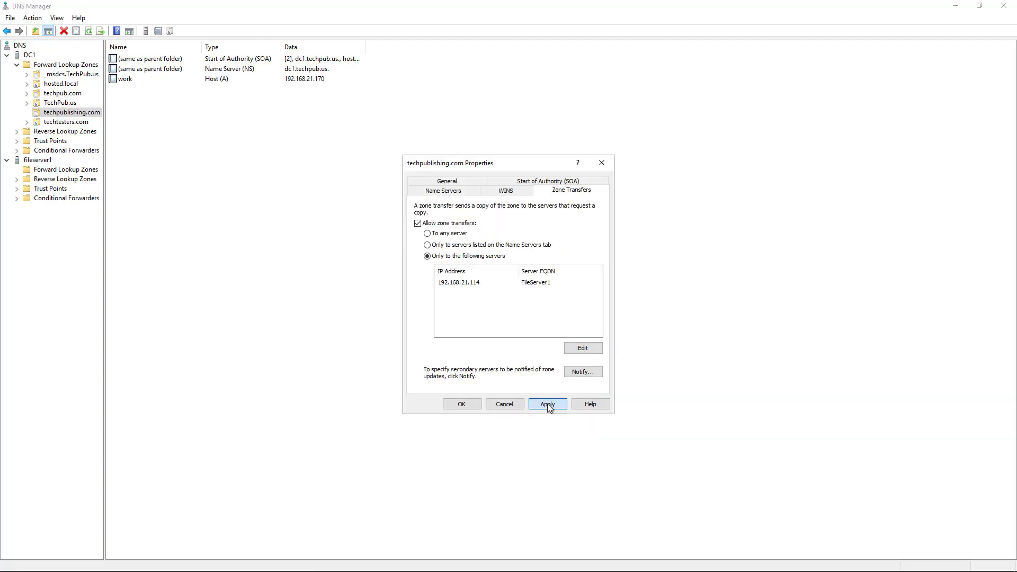
{"action": "left_click", "coordinate": [454, 405]}
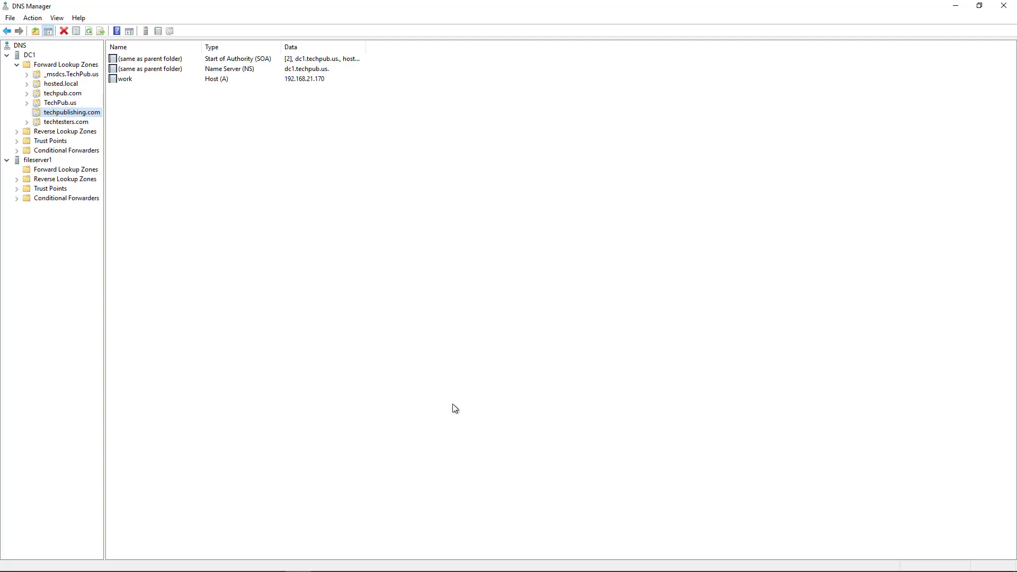
- Start a New Zone on fileserver1 as a Secondary zone named techpublishing.com
{"action": "left_click", "coordinate": [54, 171]}
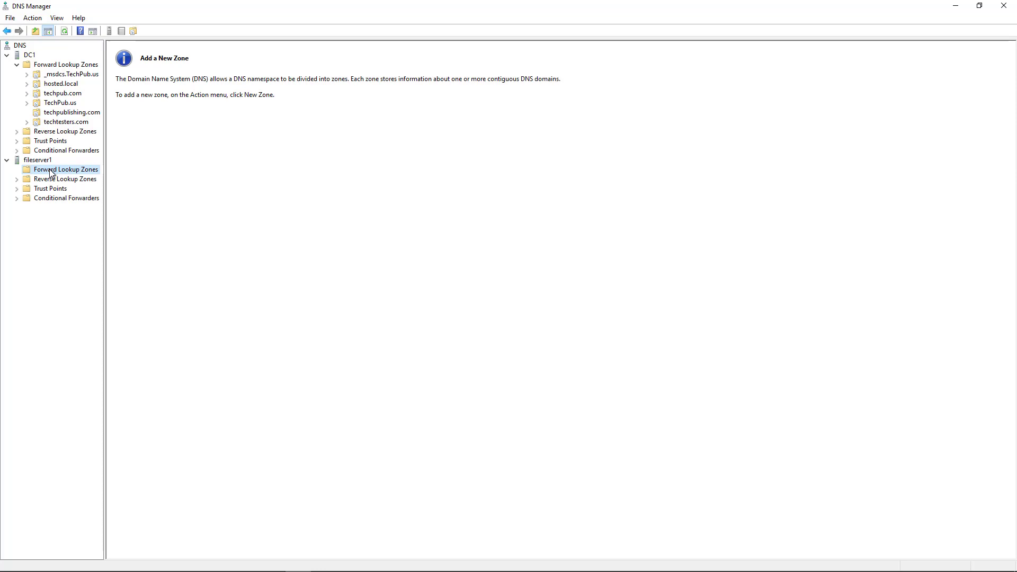
{"action": "right_click", "coordinate": [51, 173]}
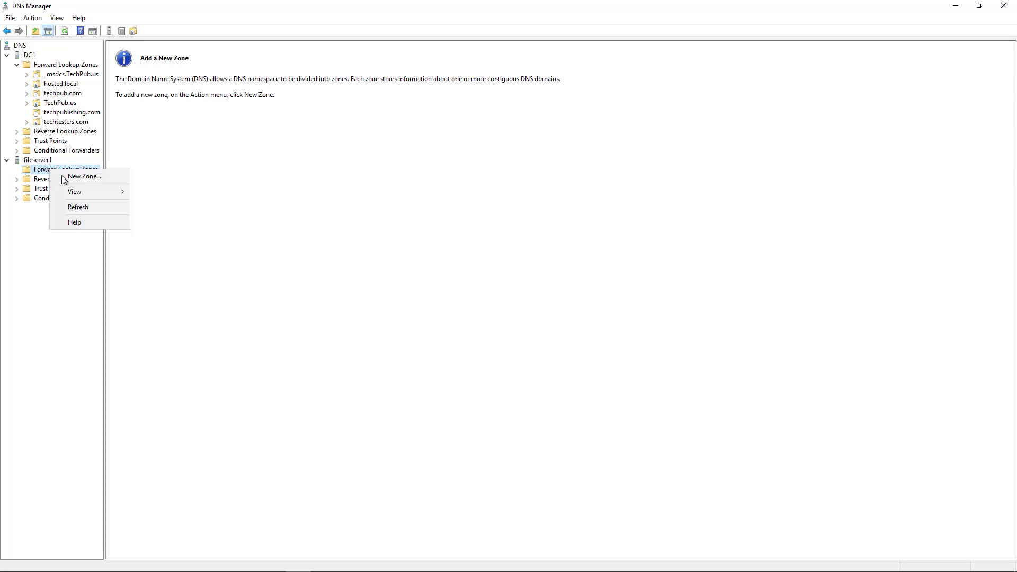
{"action": "left_click", "coordinate": [61, 176]}
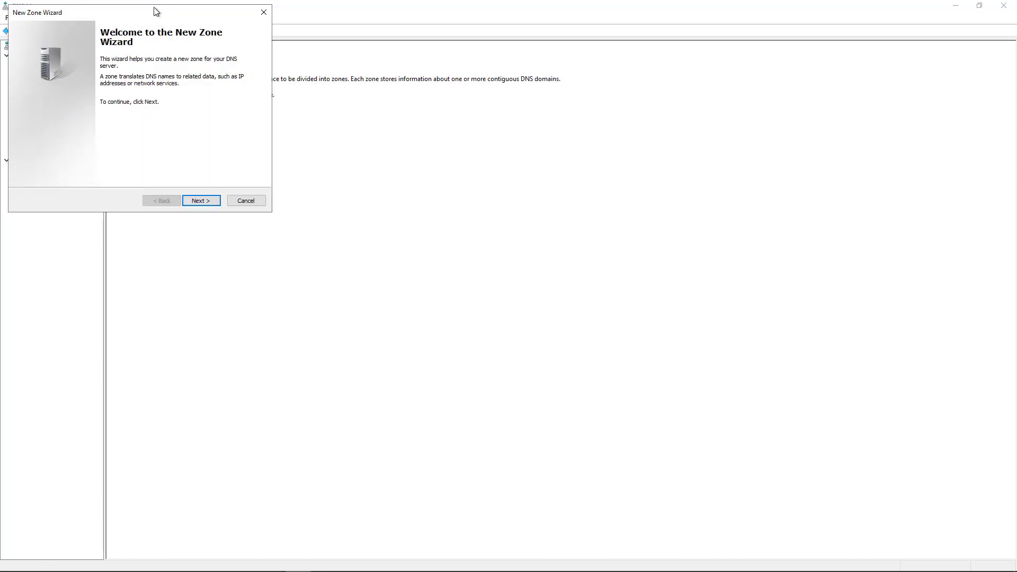
{"action": "left_click_drag", "start_coordinate": [156, 12], "coordinate": [438, 108]}
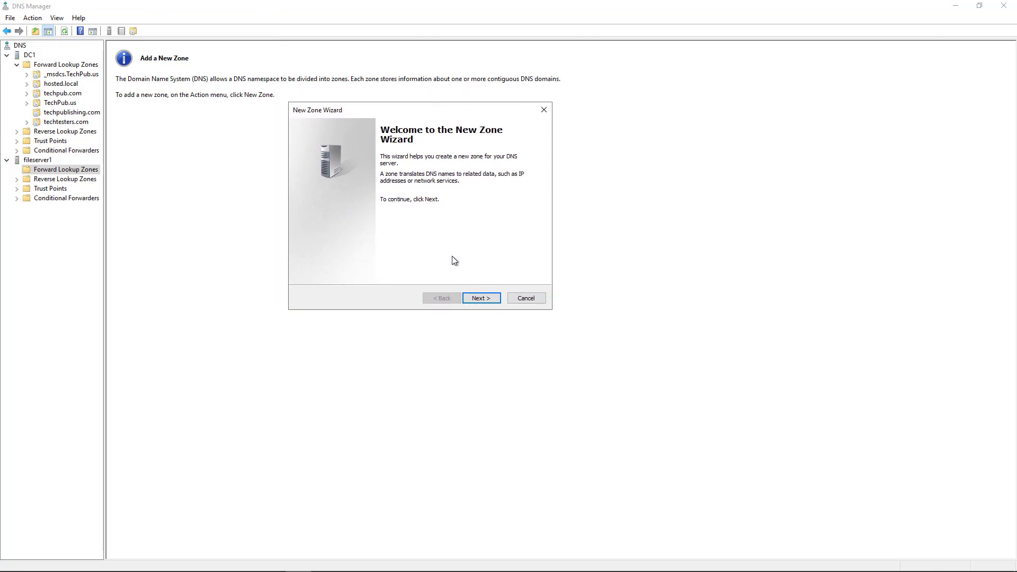
{"action": "left_click", "coordinate": [475, 298]}
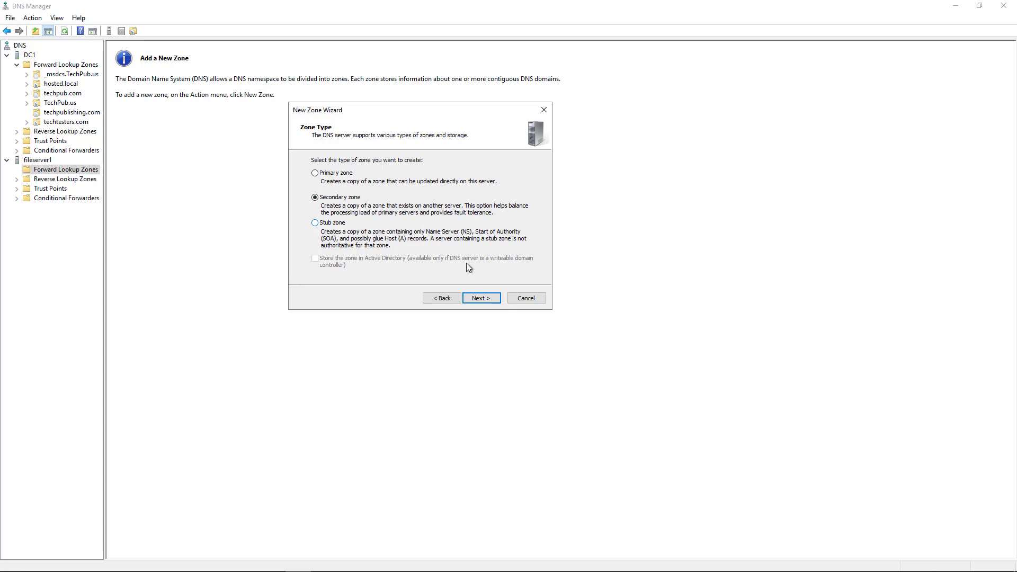
{"action": "left_click", "coordinate": [483, 299]}
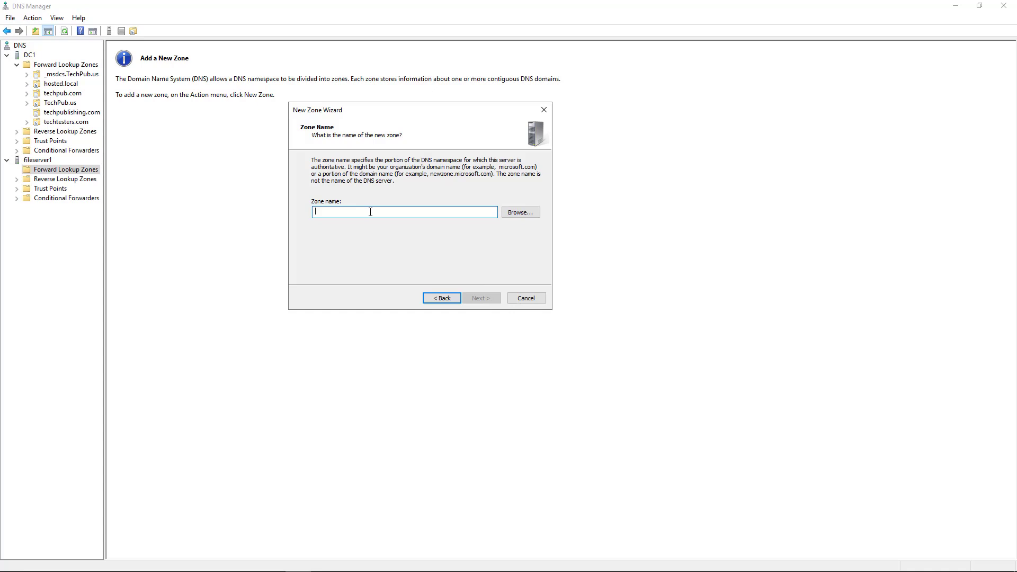
{"action": "type", "text": "techpublishing.com"}
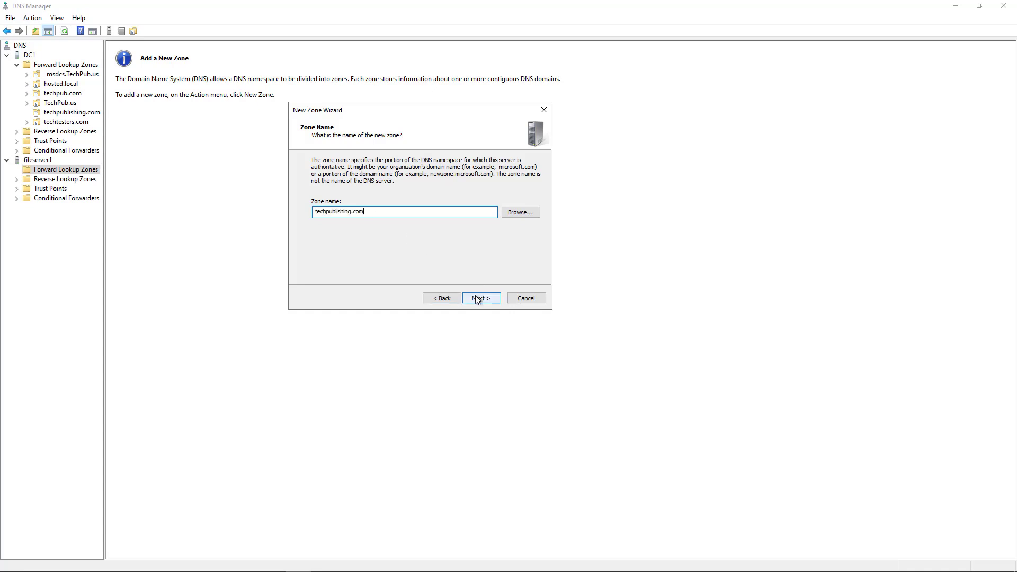
- Set 192.168.21.110 as the master server and finish the New Zone Wizard
{"action": "left_click", "coordinate": [477, 299]}
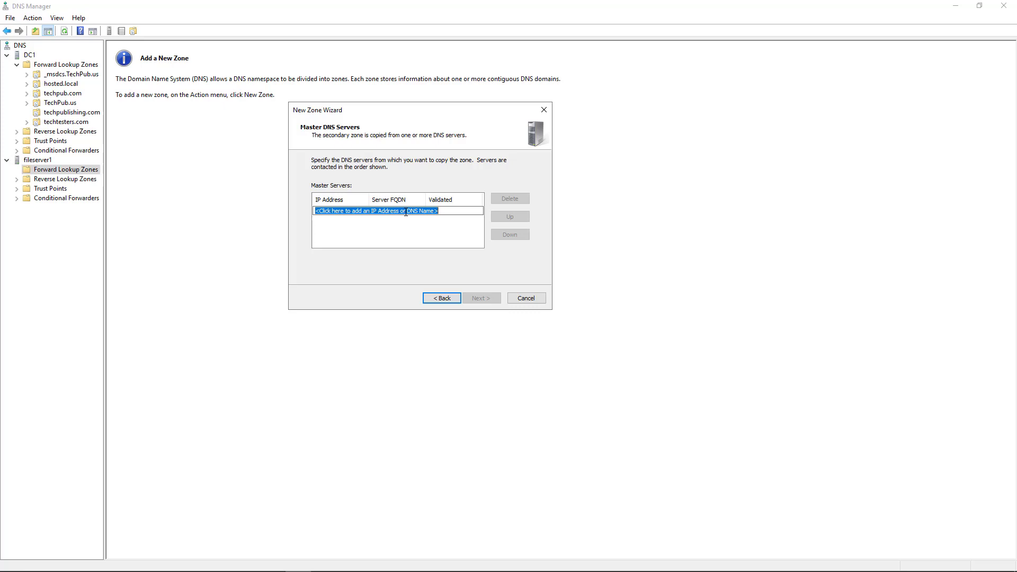
{"action": "type", "text": "192.1"}
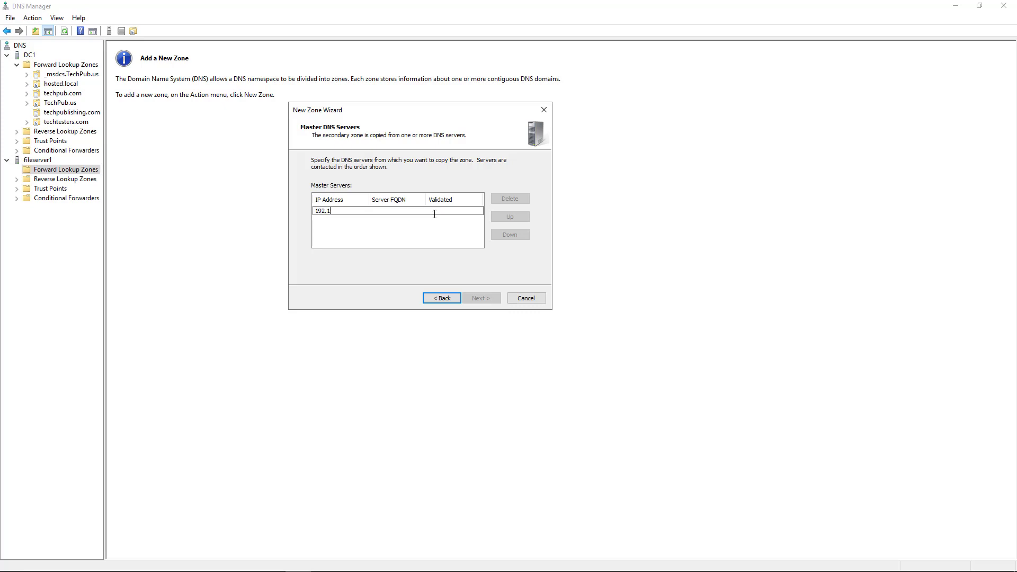
{"action": "type", "text": "68.21.110"}
{"action": "key", "text": "Return"}
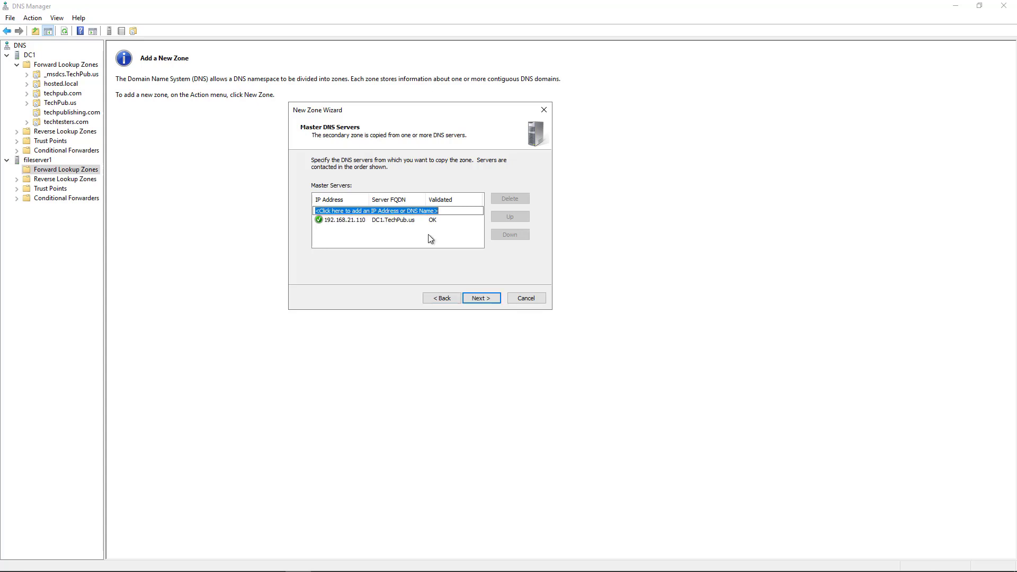
{"action": "left_click", "coordinate": [481, 299]}
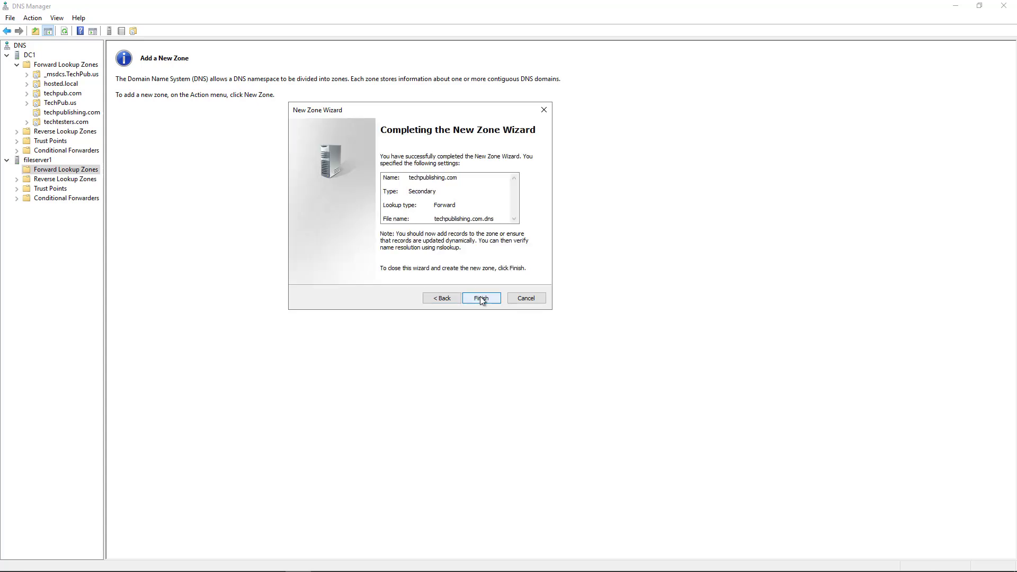
{"action": "left_click", "coordinate": [481, 298]}
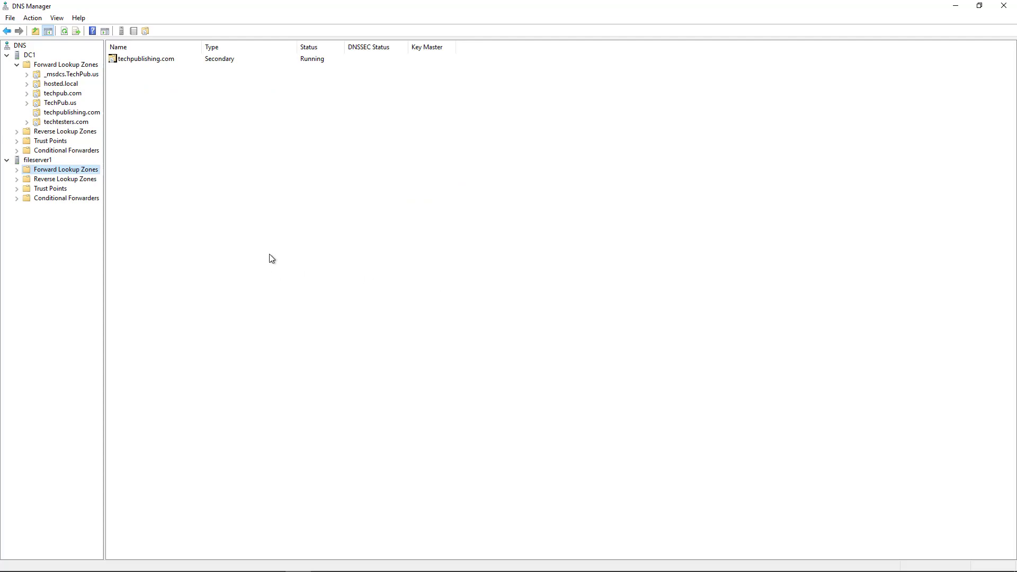
- Select fileserver1's techpublishing.com zone, which shows the zone transfer from the master failed
{"action": "double_click", "coordinate": [74, 172]}
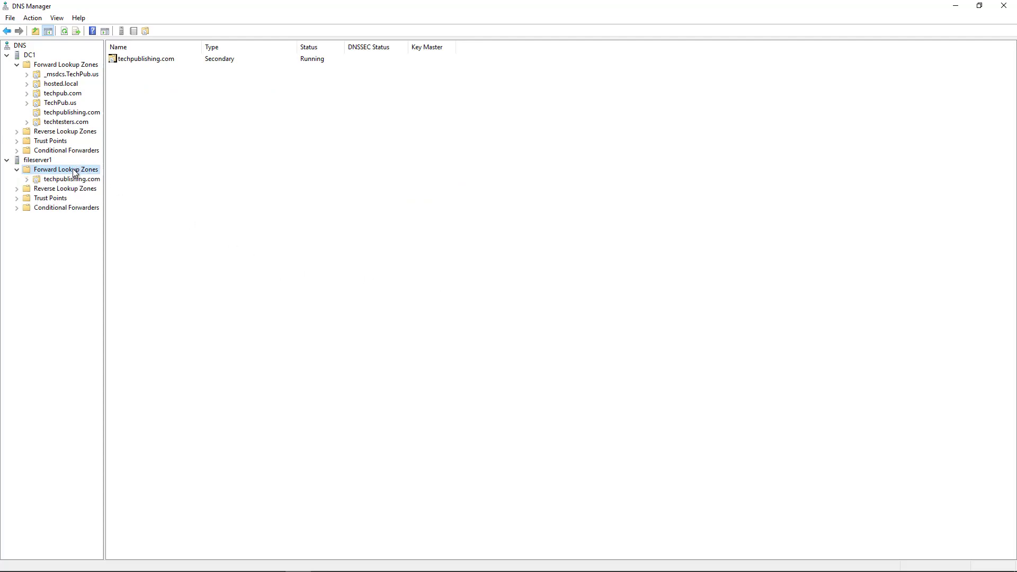
{"action": "left_click", "coordinate": [74, 180]}
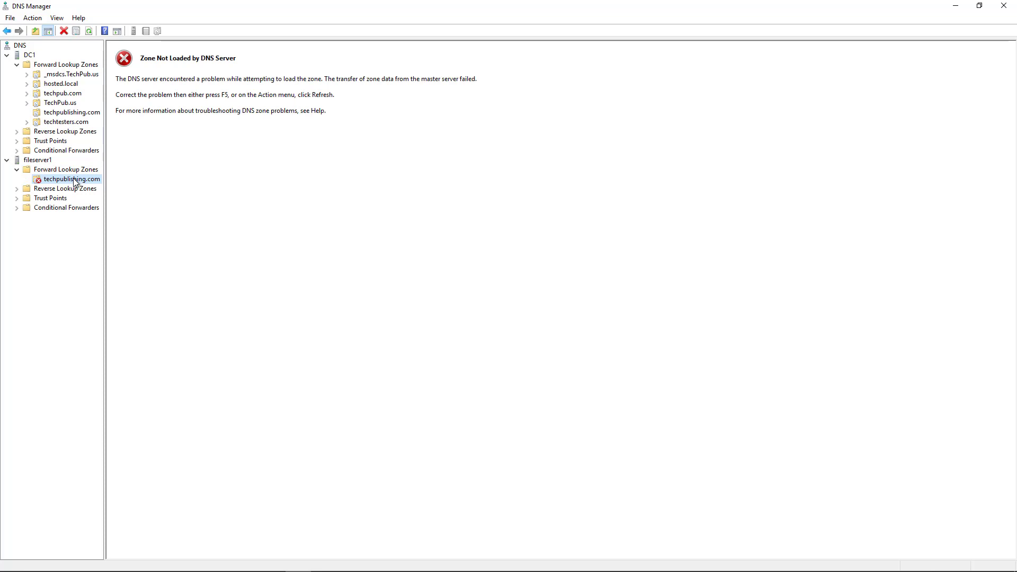
{"action": "right_click", "coordinate": [74, 181]}
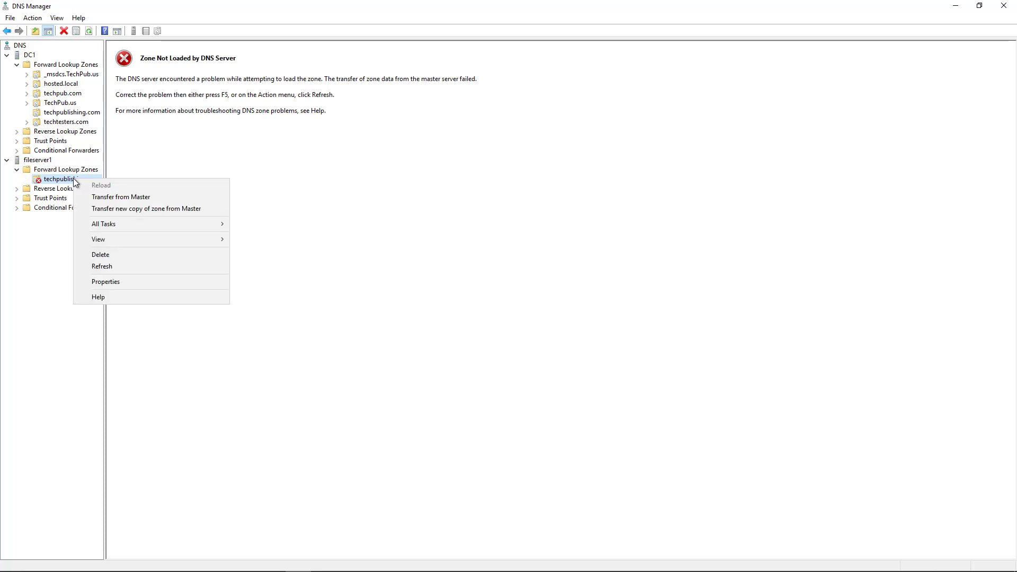
- Transfer a new copy of techpublishing.com from the master and refresh the records
{"action": "left_click", "coordinate": [108, 210]}
{"action": "key", "text": "F5"}
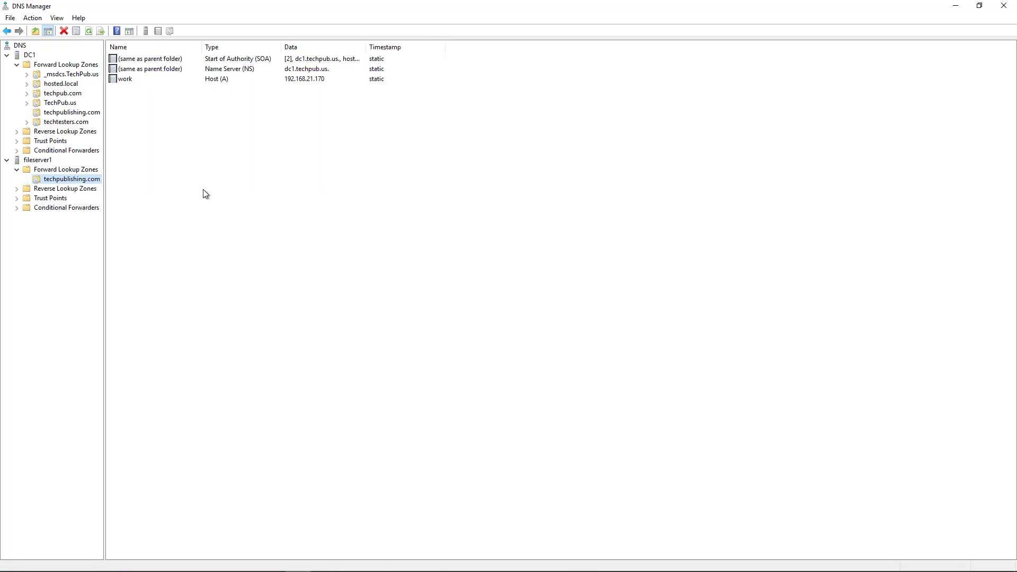